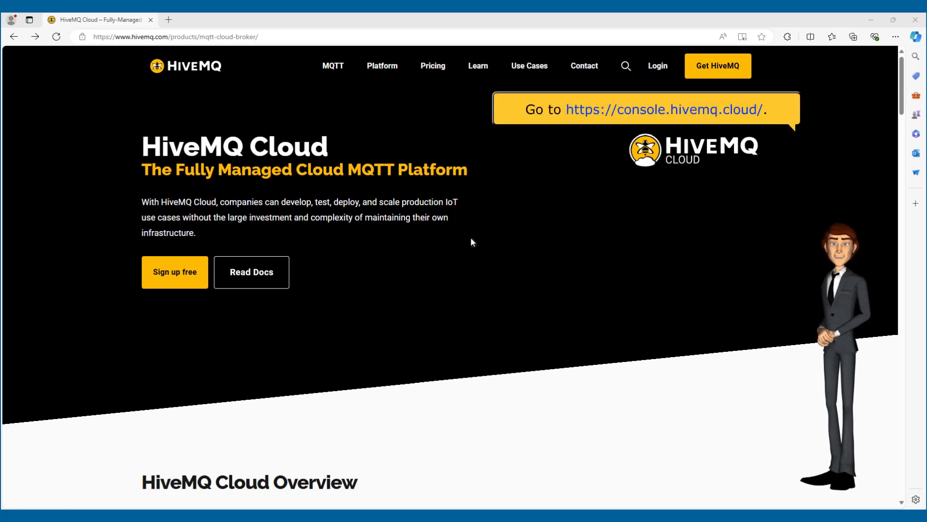
Create a free Serverless HiveMQ Cloud cluster with AWS as the cloud provider
left_click(188, 268)
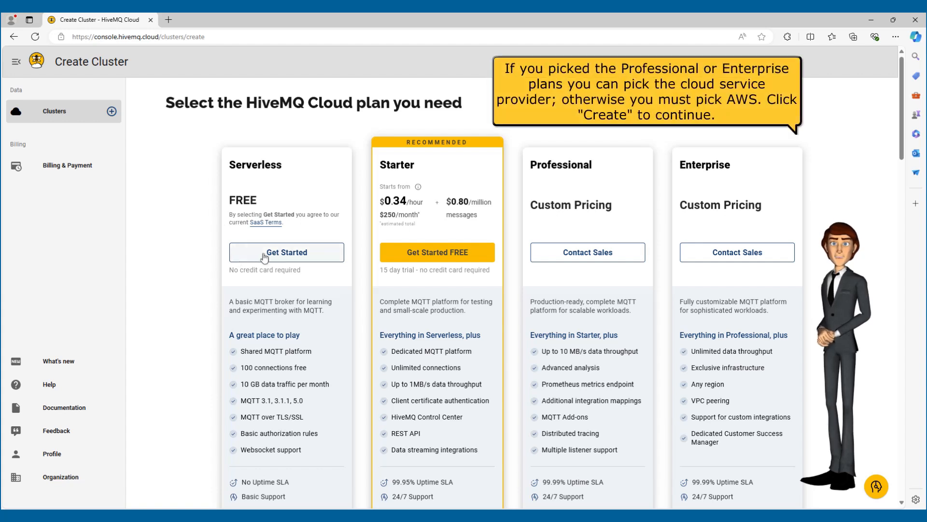
left_click(278, 256)
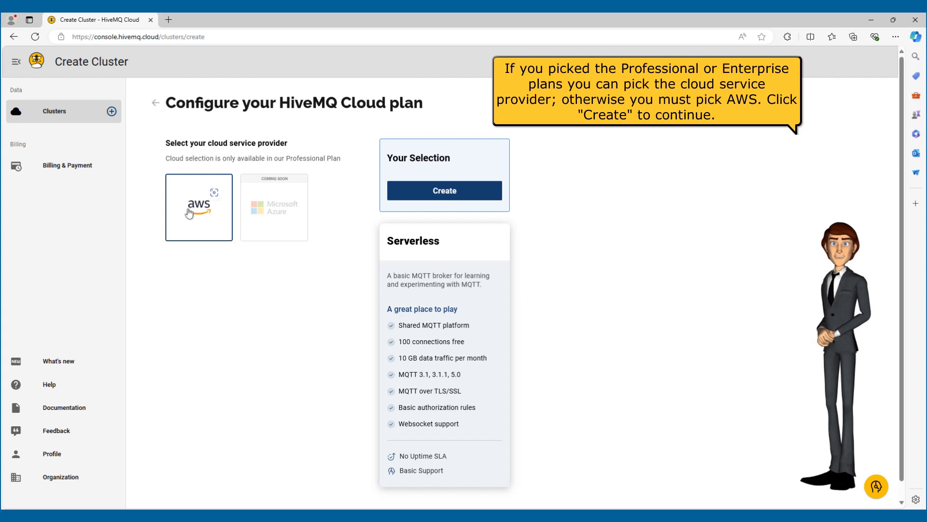
left_click(404, 192)
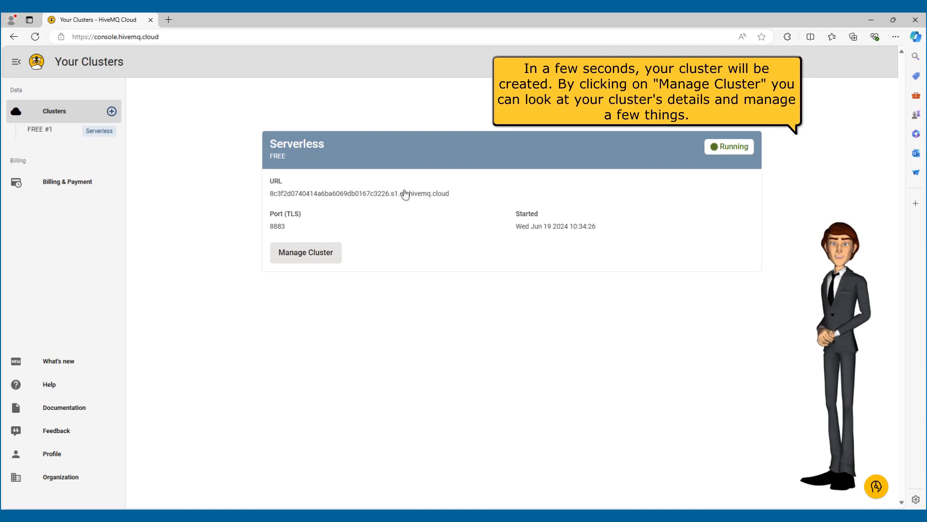
Open the new cluster's details and review its connection information, usage and deletion option
left_click(329, 248)
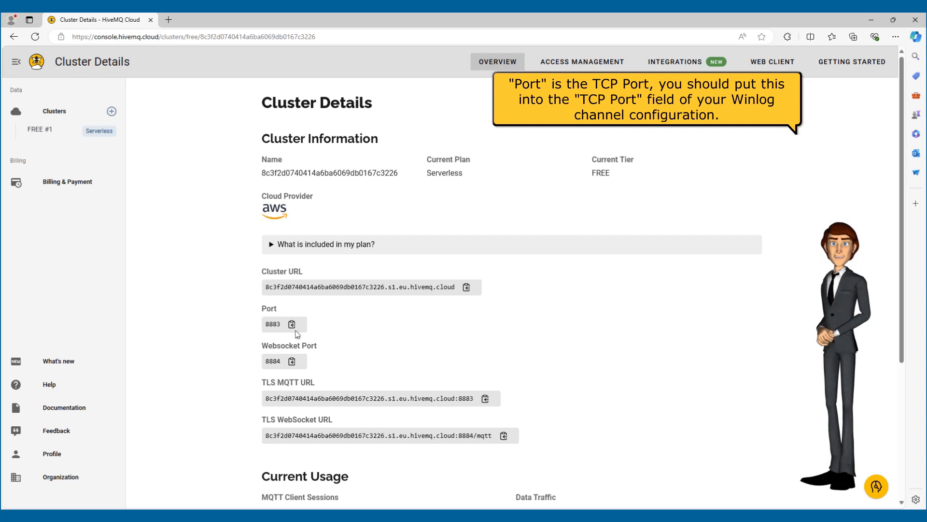
scroll(565, 366, "down", 4)
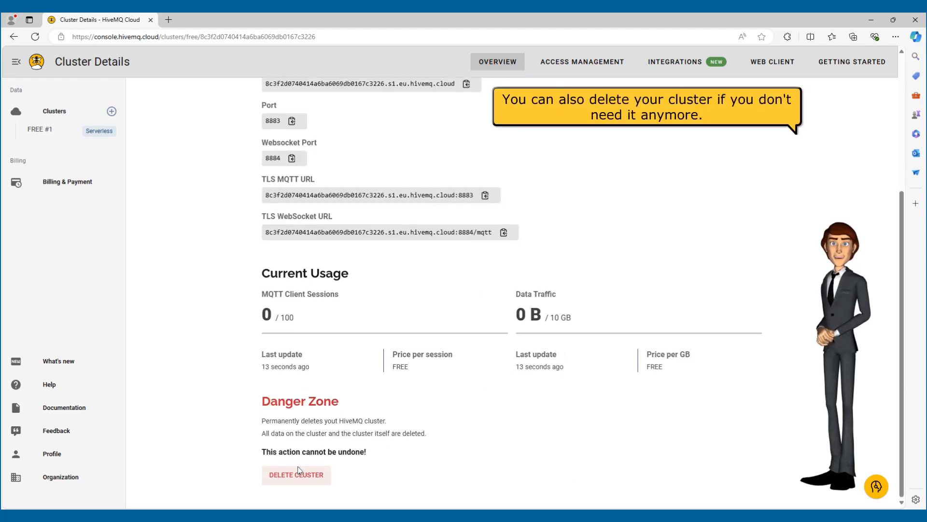
scroll(317, 466, "up", 3)
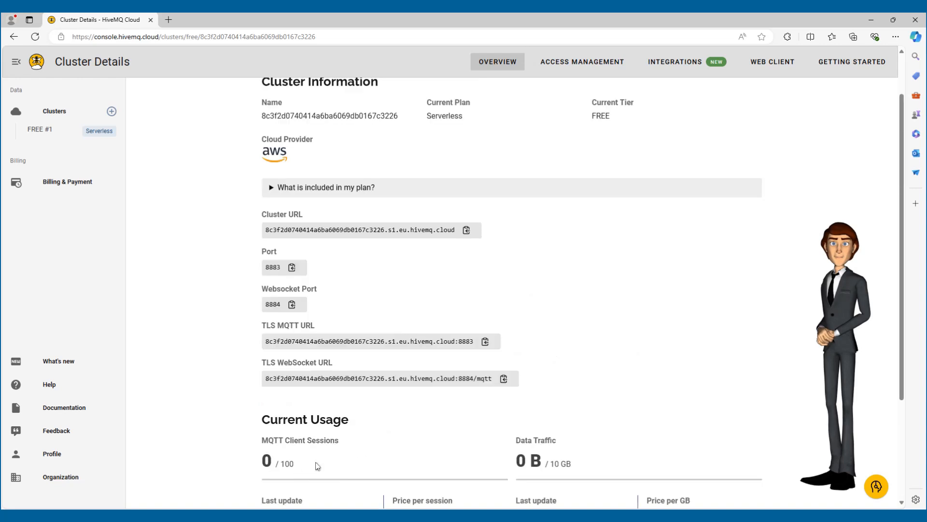
scroll(317, 466, "up", 1)
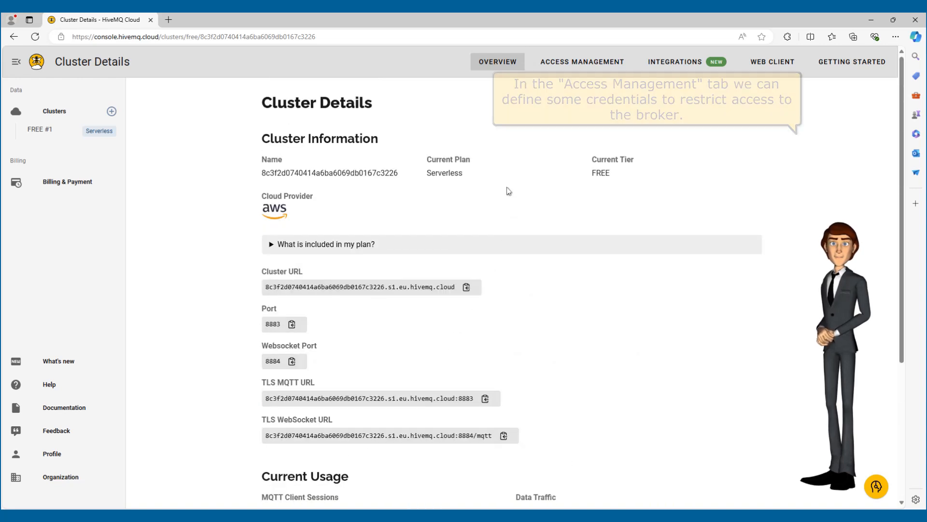
In the cluster's access management, enter the username "tutorial" for a new credential and fill in the password and its confirmation
left_click(581, 64)
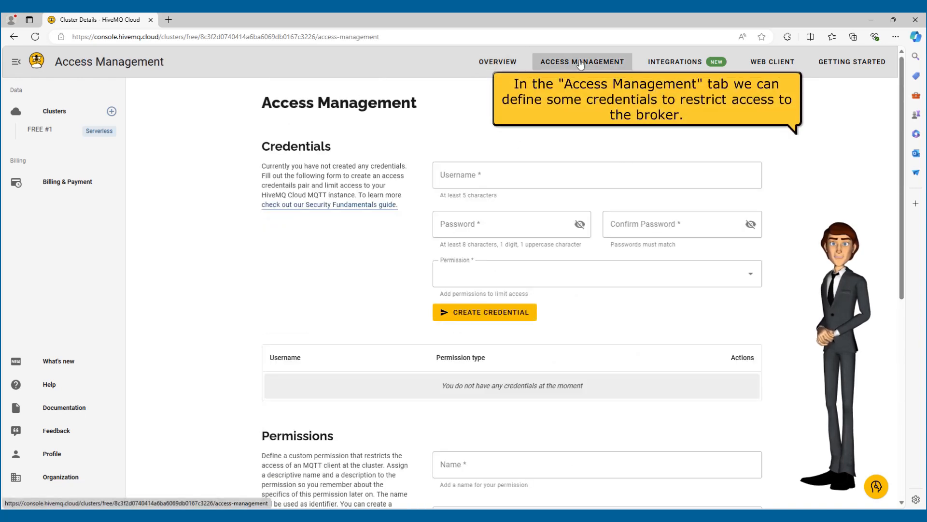
left_click(554, 167)
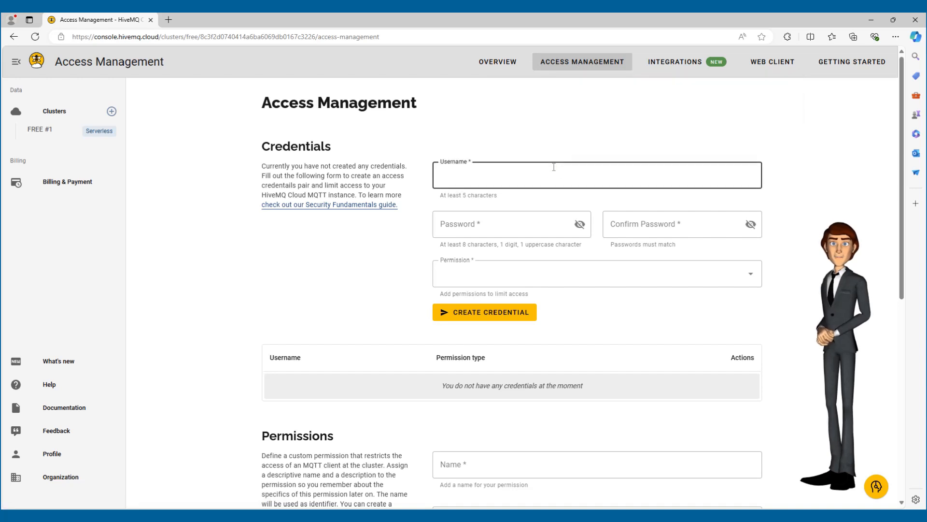
type("tutorial")
key("Tab")
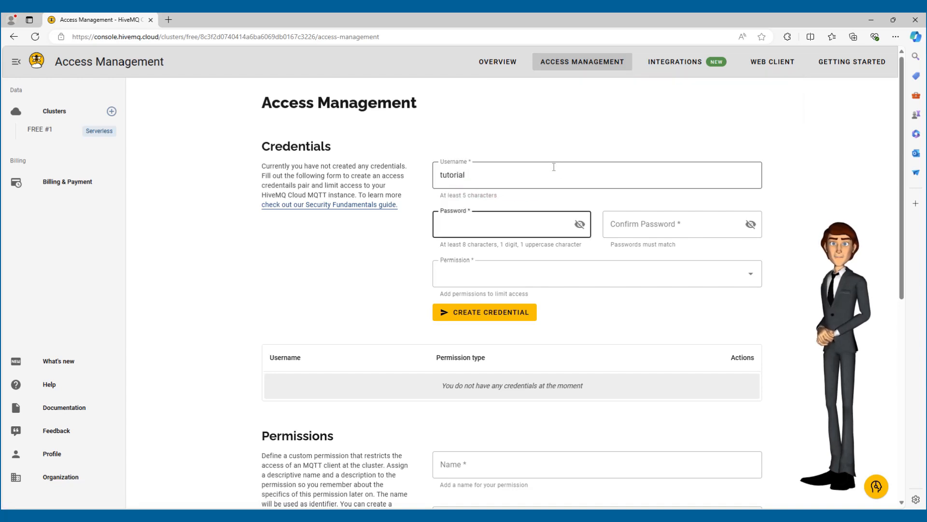
type("Tutorial1")
key("Tab")
type("Tutorial1")
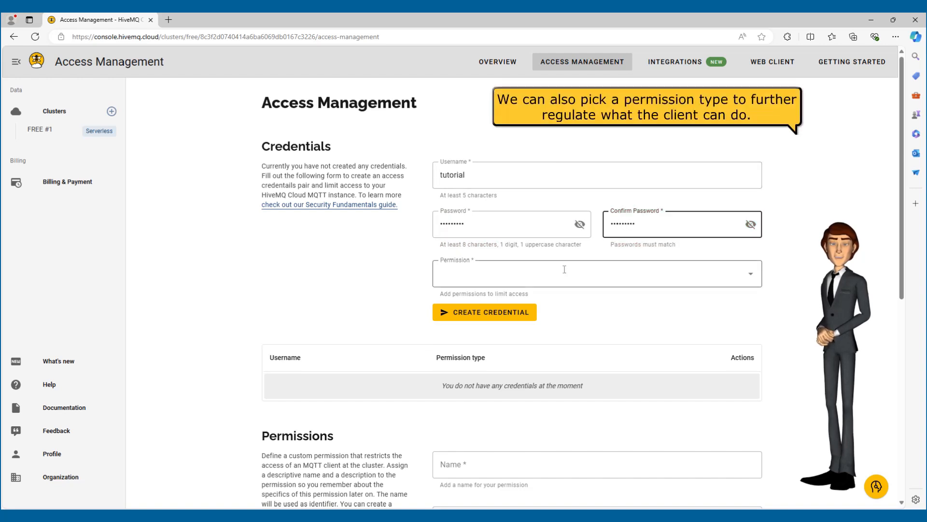
Give the new credential the Publish and Subscribe permission and create it
left_click(754, 278)
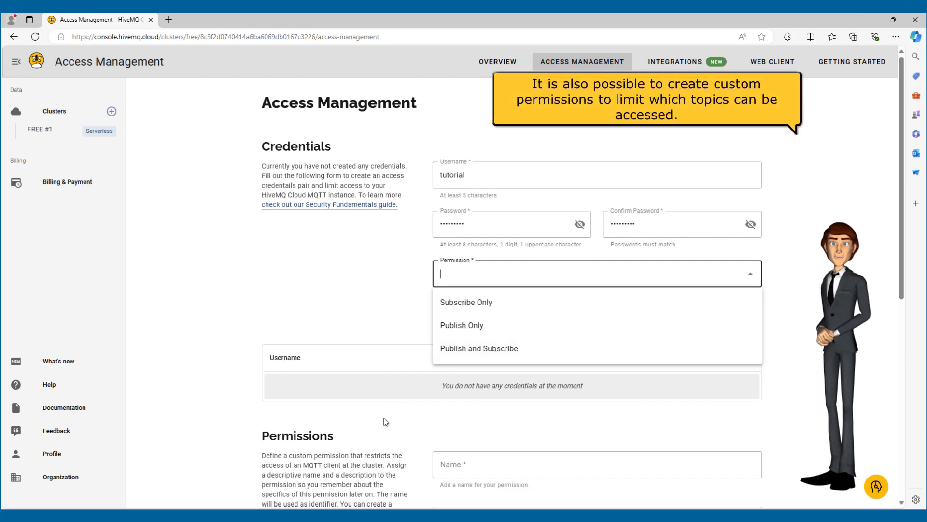
left_click(492, 348)
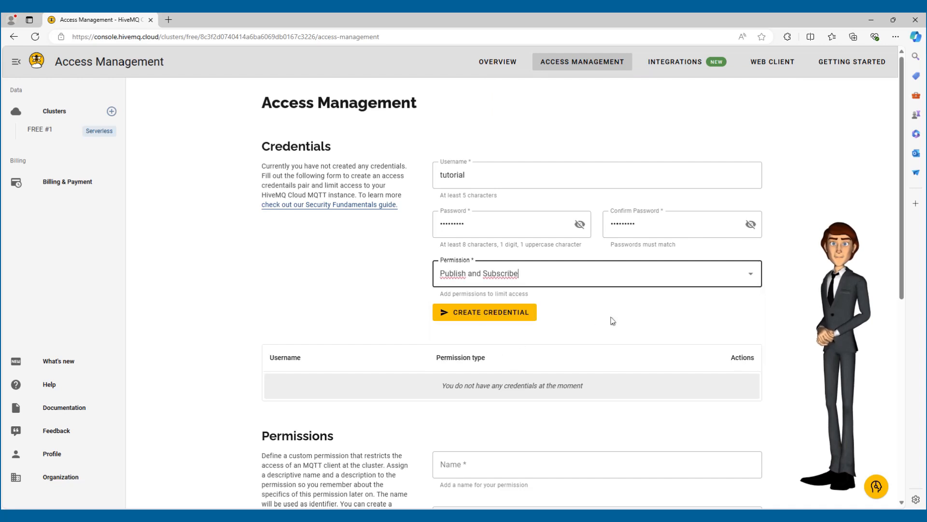
left_click(489, 318)
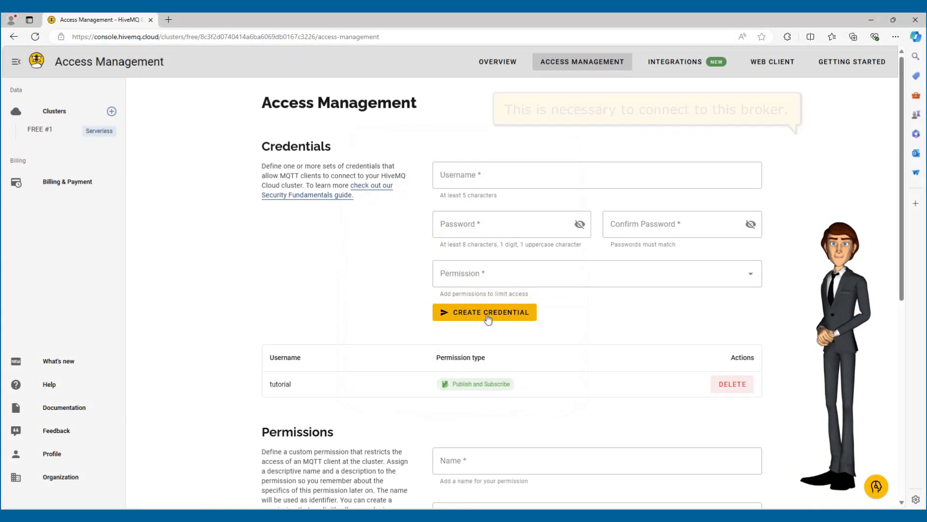
Look at the available integrations and connect the web client to the cluster with the username "tutorial" and the credential's password
left_click(666, 67)
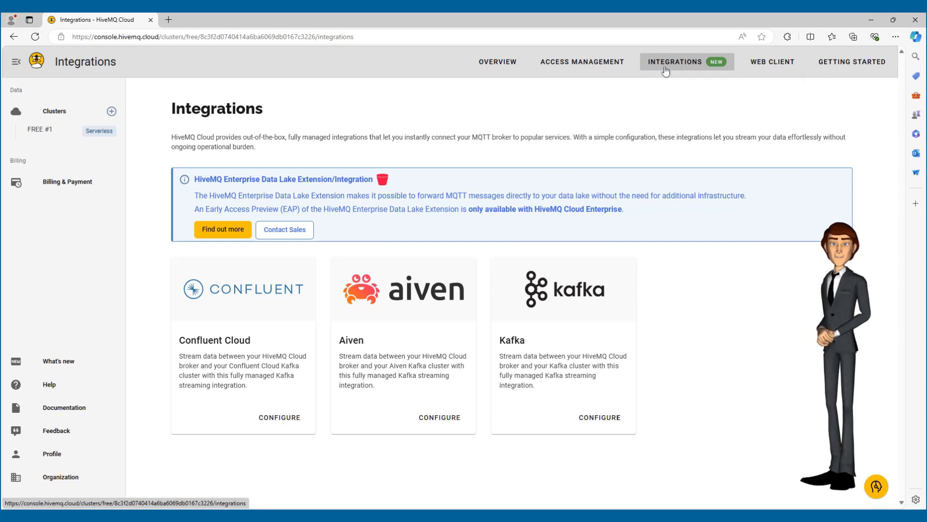
left_click(769, 65)
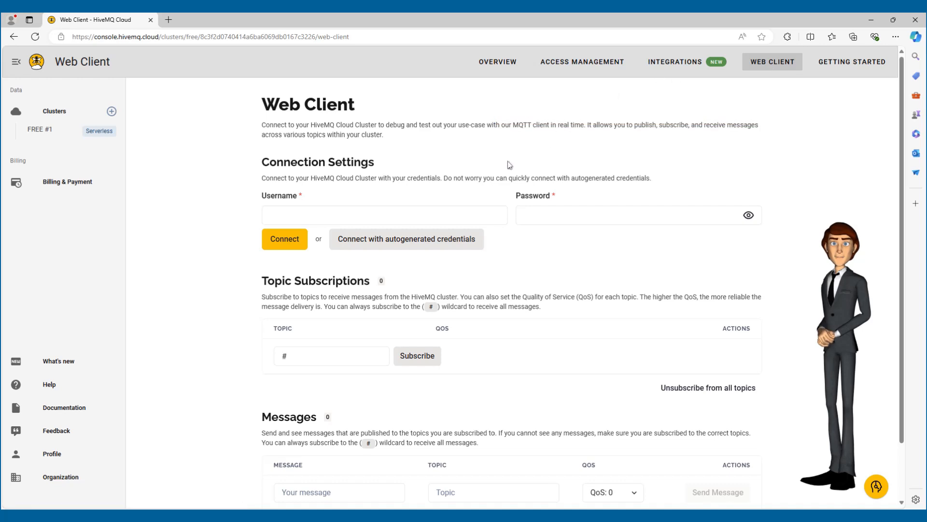
left_click(461, 210)
type("tutorial")
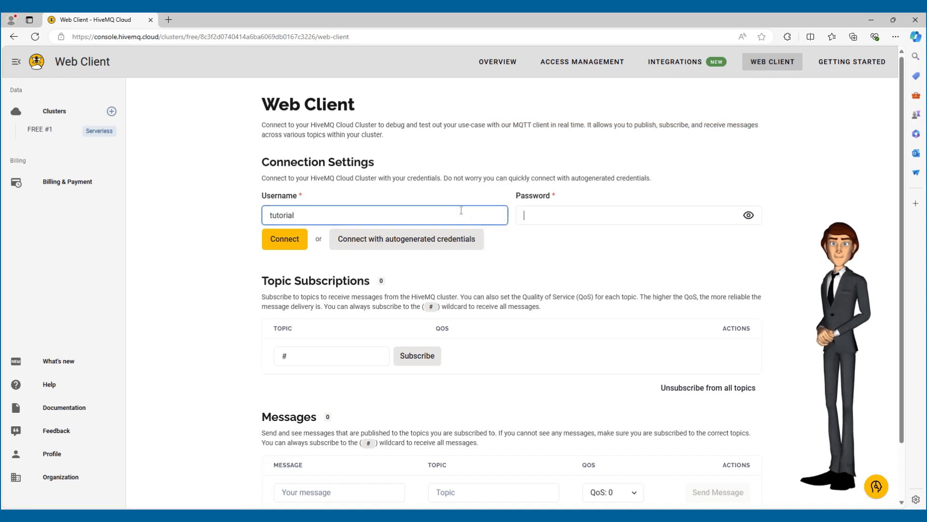
key("Tab")
type("Tutorial1")
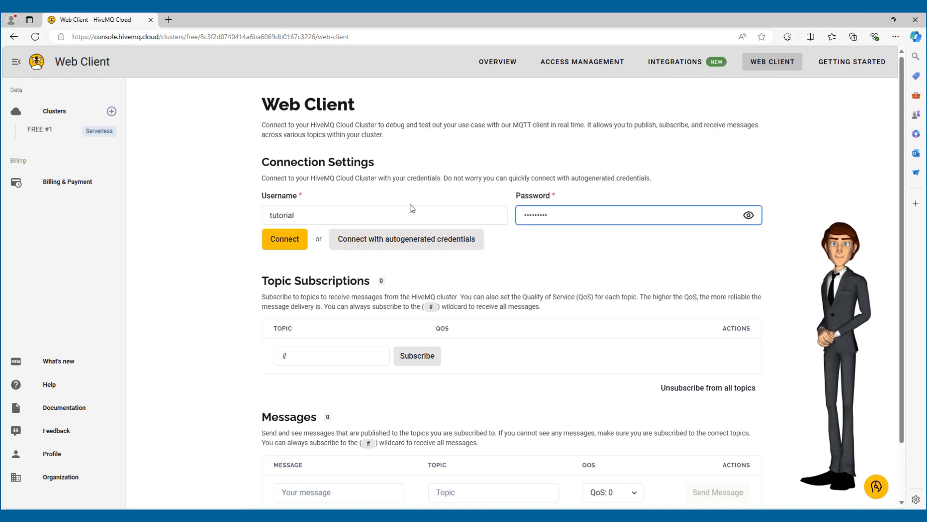
left_click(289, 241)
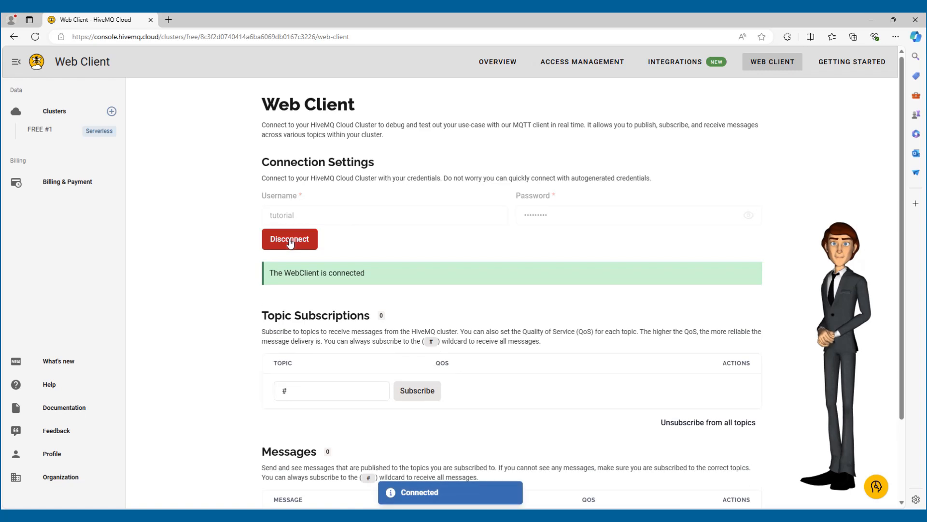
Subscribe the web client to the topic "tutorial/example"
left_click(330, 386)
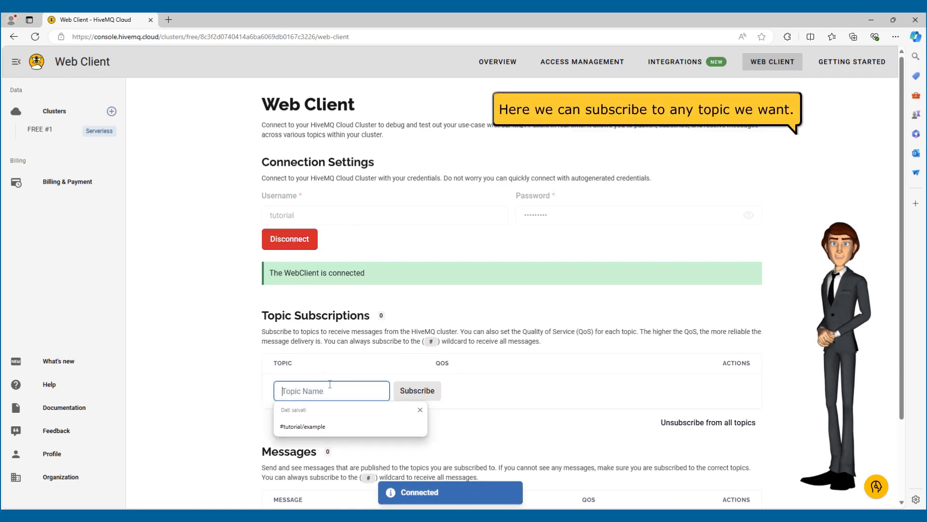
type("tutorial/example")
double_click(324, 391)
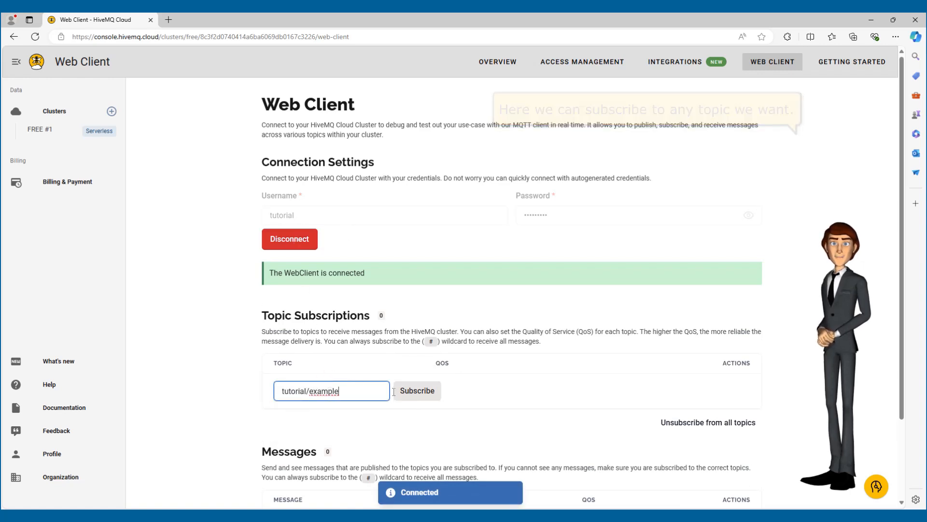
left_click(415, 395)
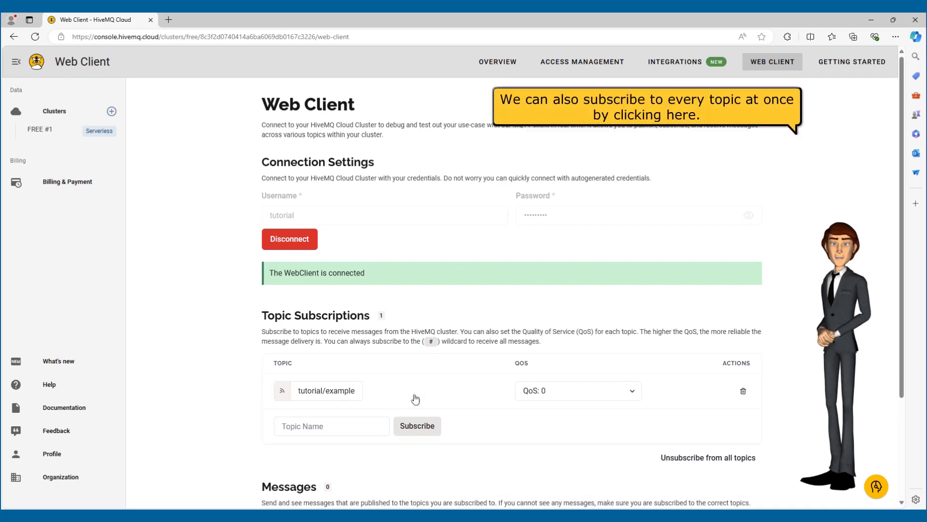
Add a subscription to the # wildcard in the web client and remove it again
left_click(431, 342)
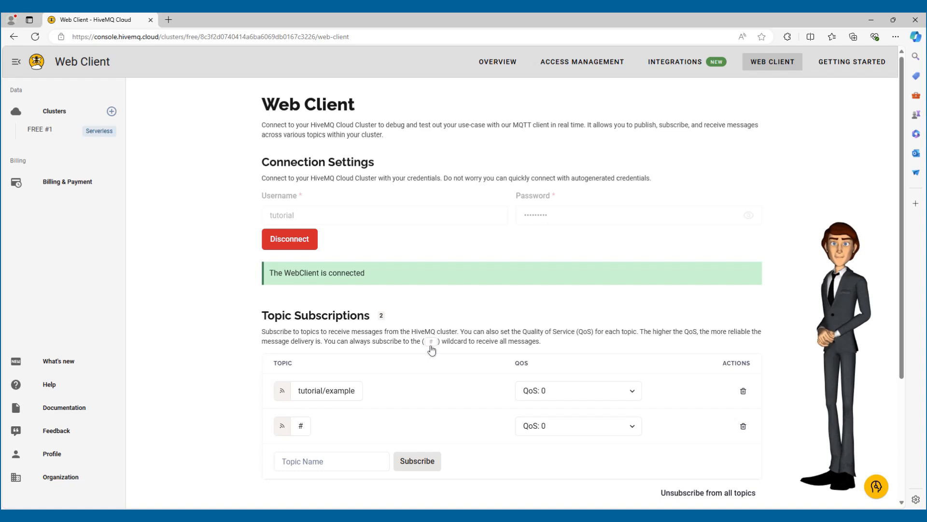
left_click(743, 426)
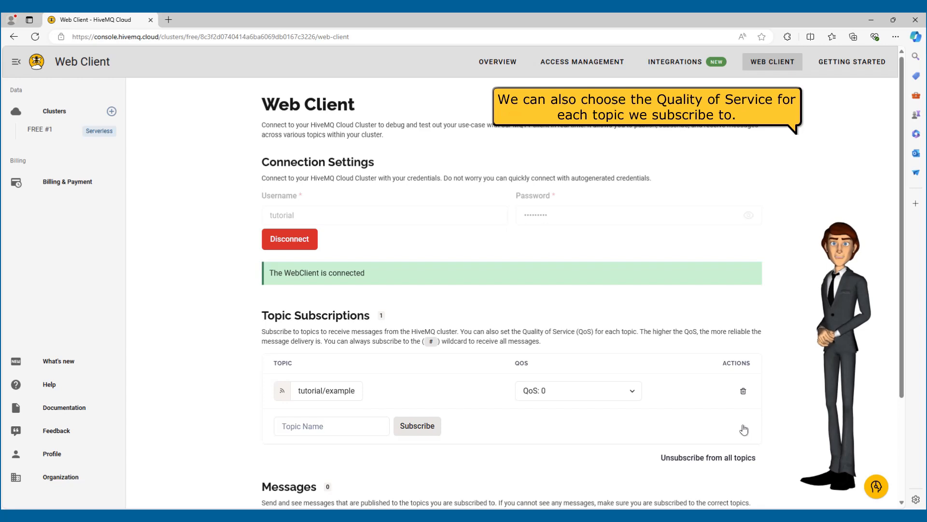
Publish the message "hello there" to the topic "tutorial/example" from the web client
scroll(744, 429, "down", 3)
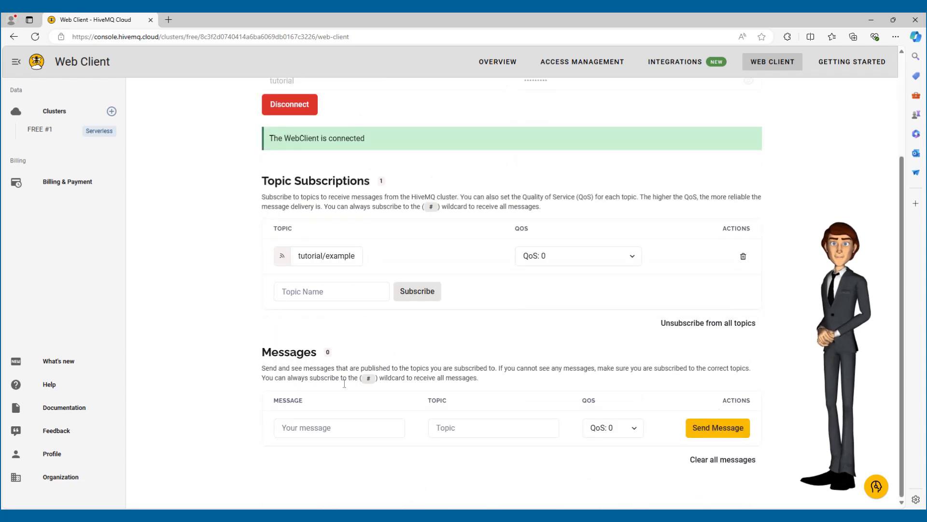
left_click(316, 431)
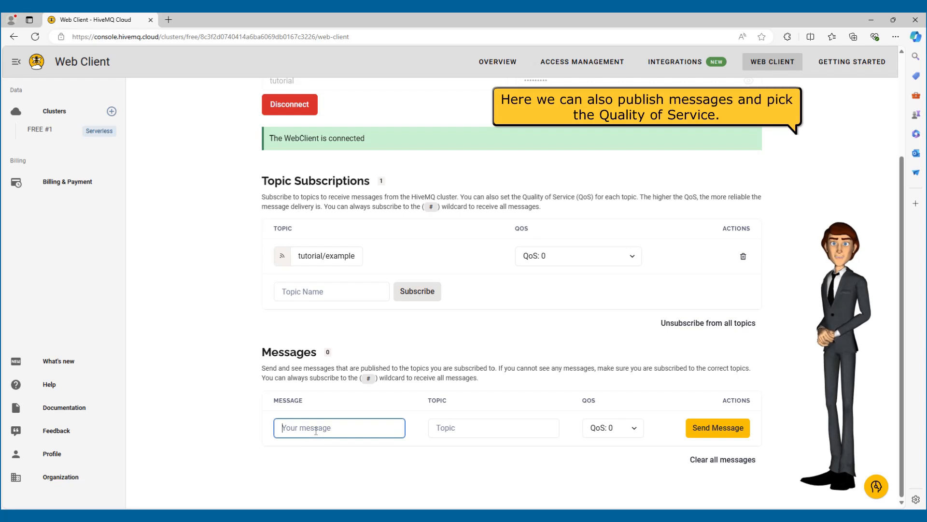
type("hello there")
key("Tab")
type("tutorial/exam")
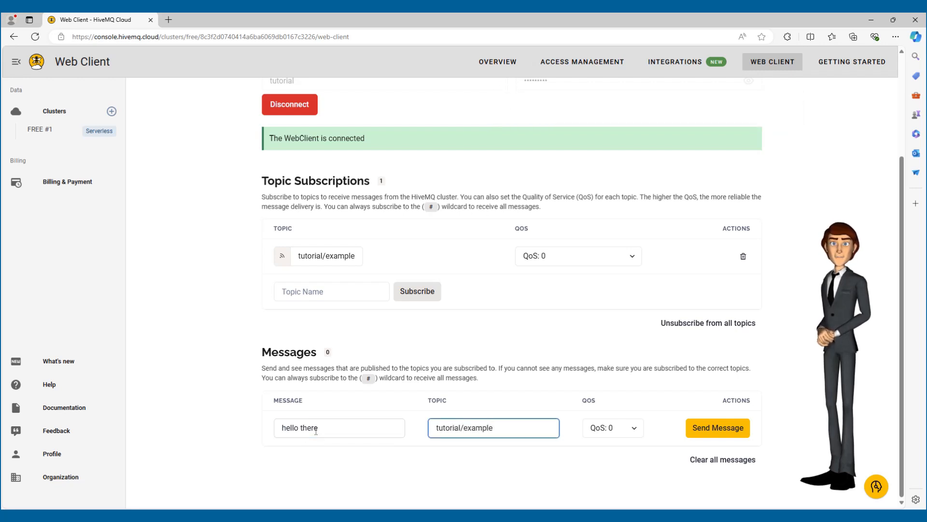
left_click(710, 429)
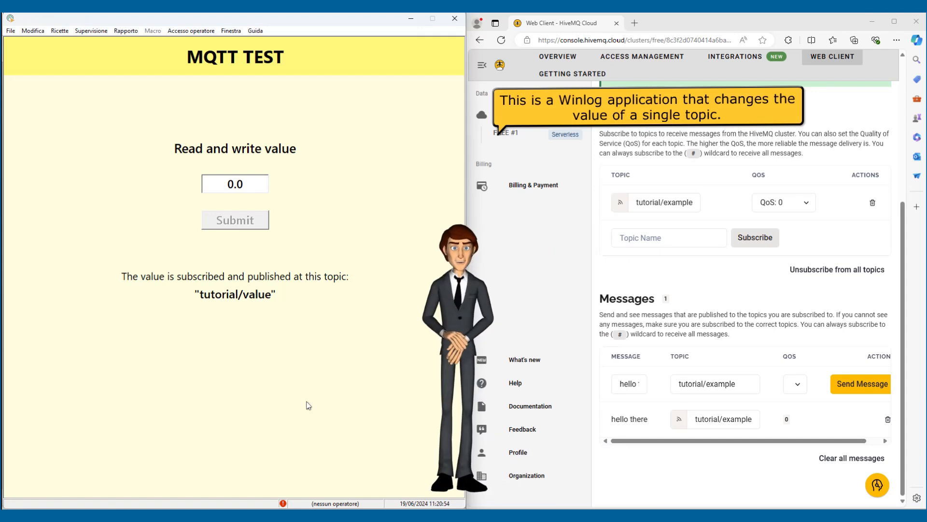
In the Winlog MQTT TEST application, set the read and write value to 12.3 and submit it
double_click(228, 184)
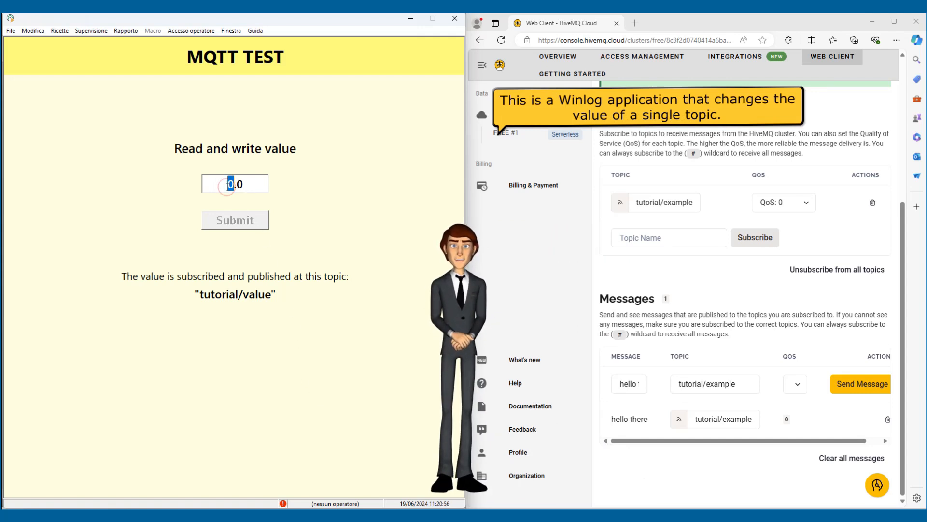
type("12.")
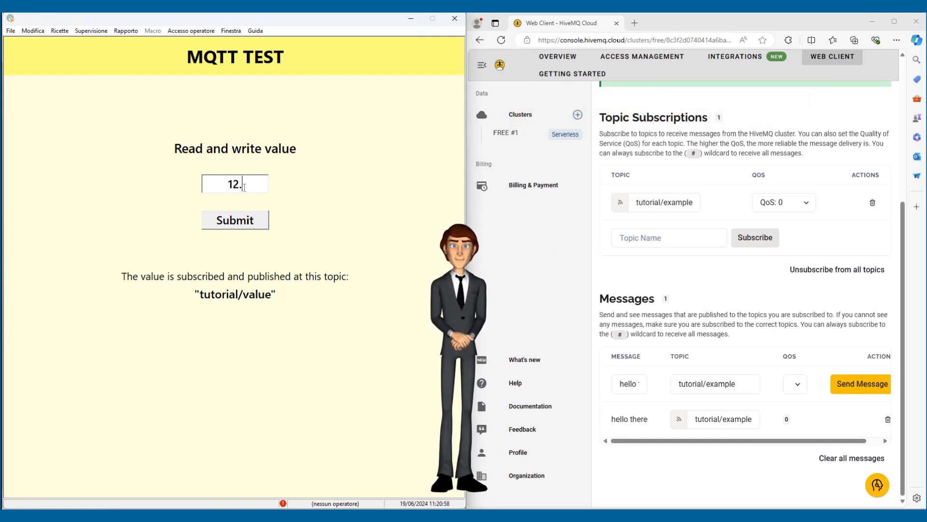
type("3")
left_click(245, 216)
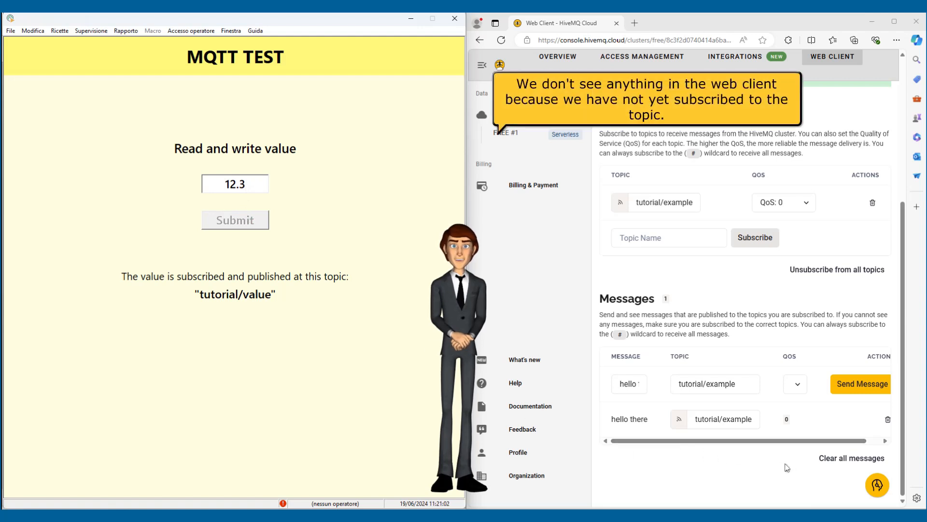
Switch back to the HiveMQ web client and subscribe to the topic "tutorial/value"
left_click(673, 235)
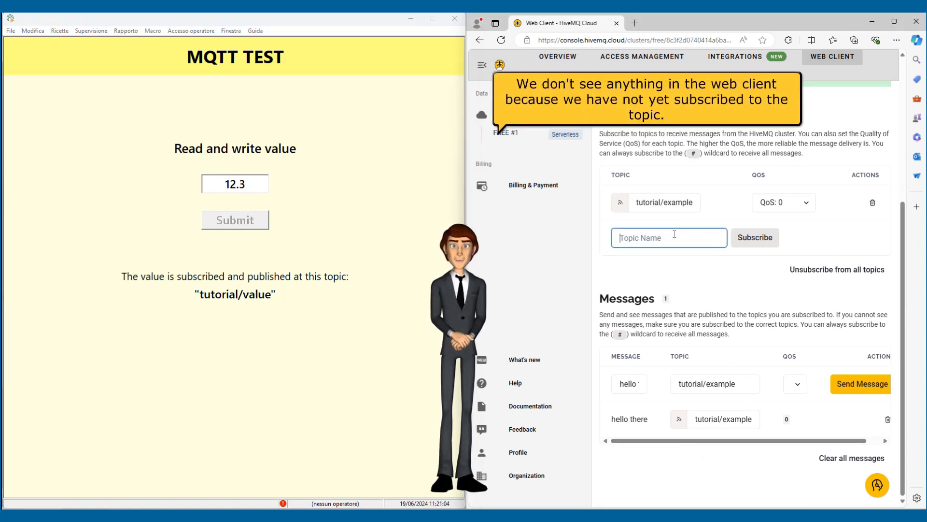
type("tutorial/value")
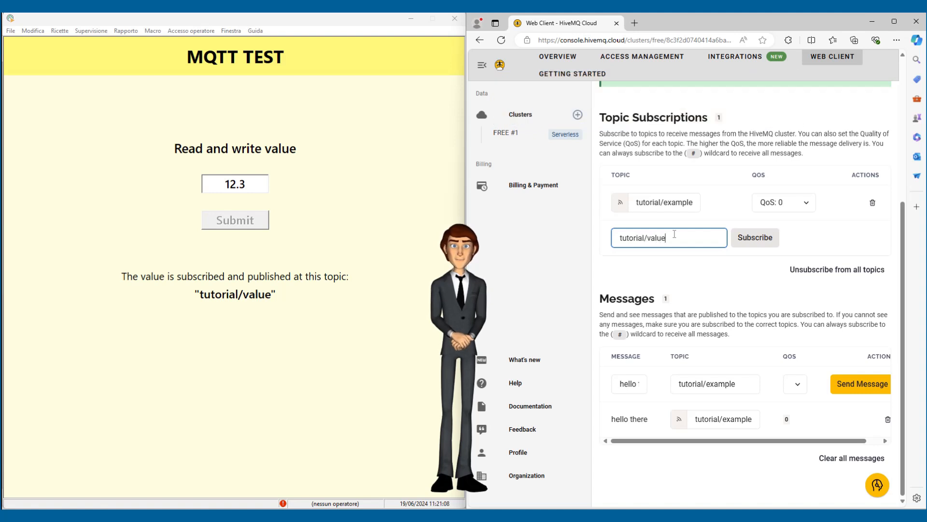
left_click(753, 240)
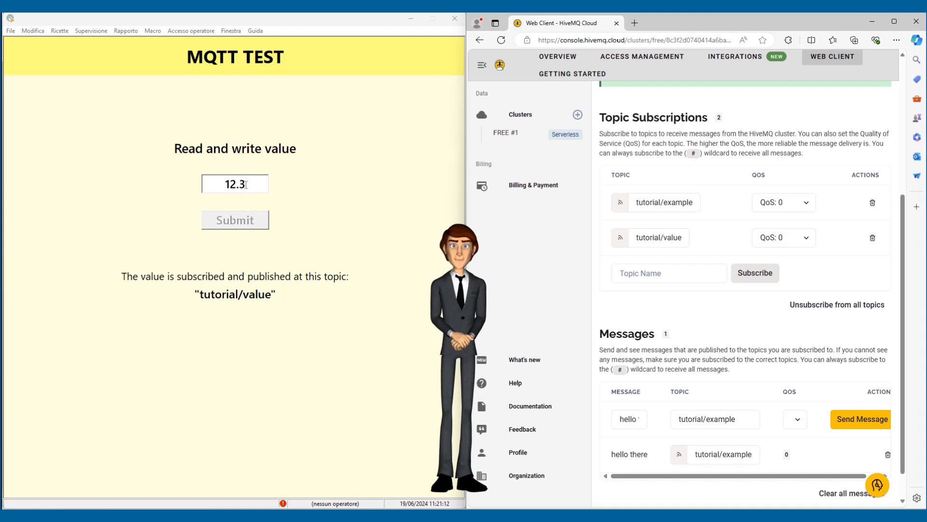
In the Winlog MQTT TEST application, set the read and write value to 45.6 and submit it
left_click_drag(246, 184, 220, 184)
type("45.6")
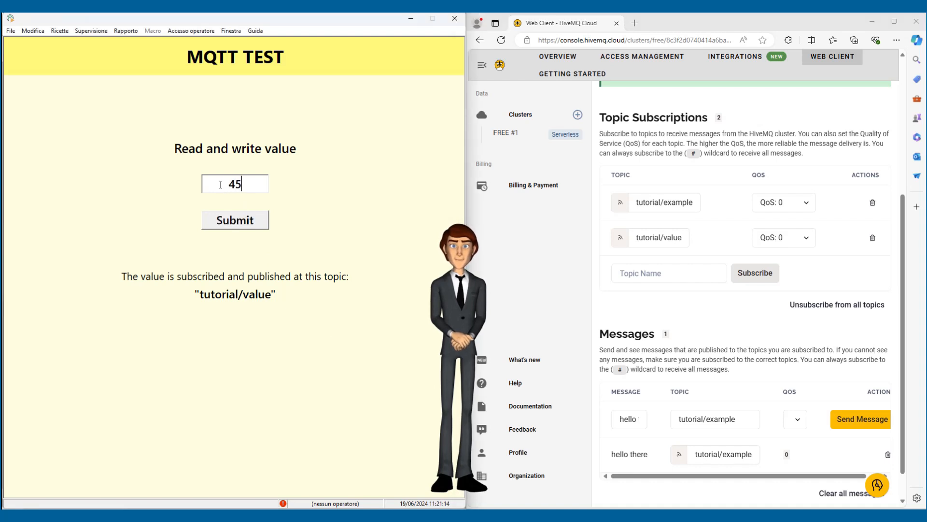
left_click(243, 221)
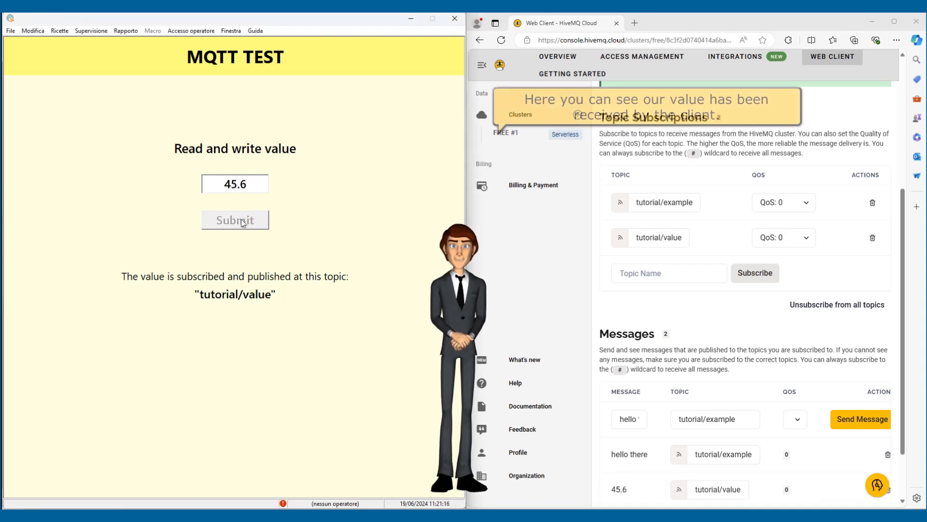
Switch to the HiveMQ web client and publish the message 78.9 to the topic "tutorial/value"
scroll(628, 420, "down", 2)
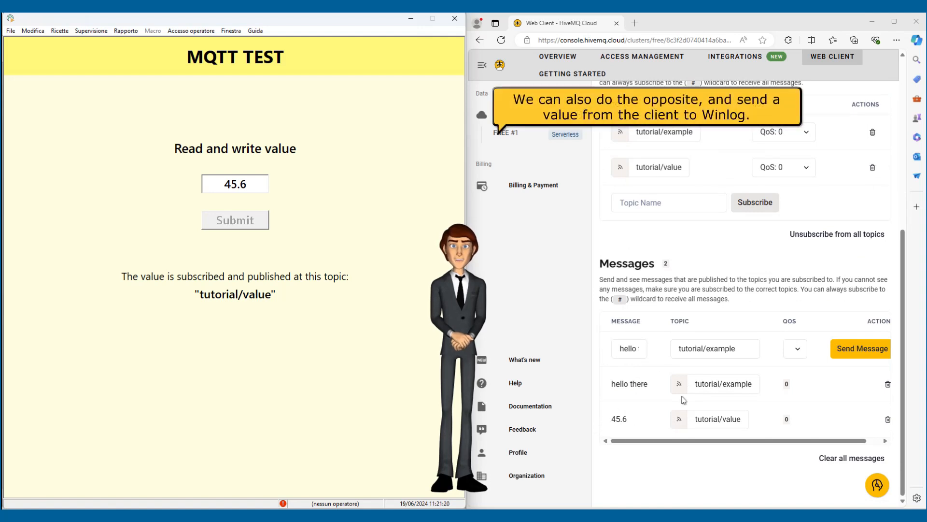
left_click_drag(622, 347, 649, 349)
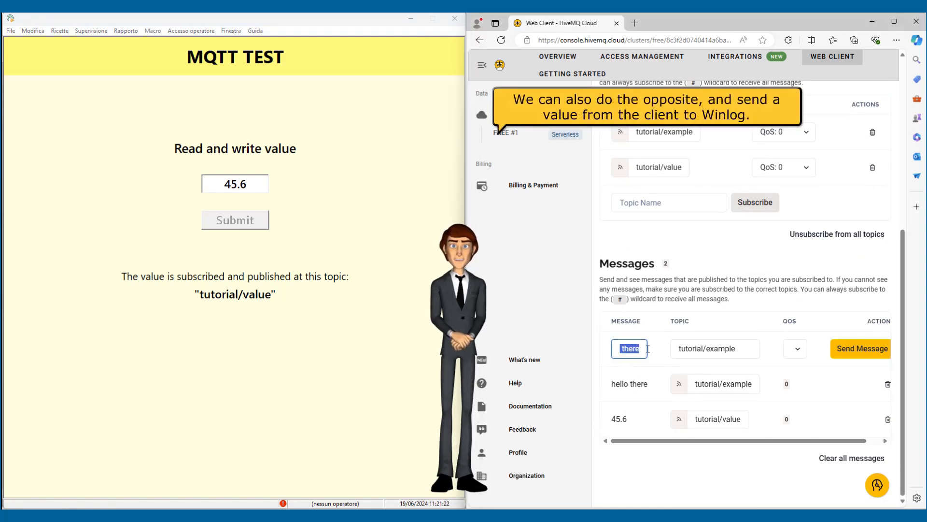
type("78.9")
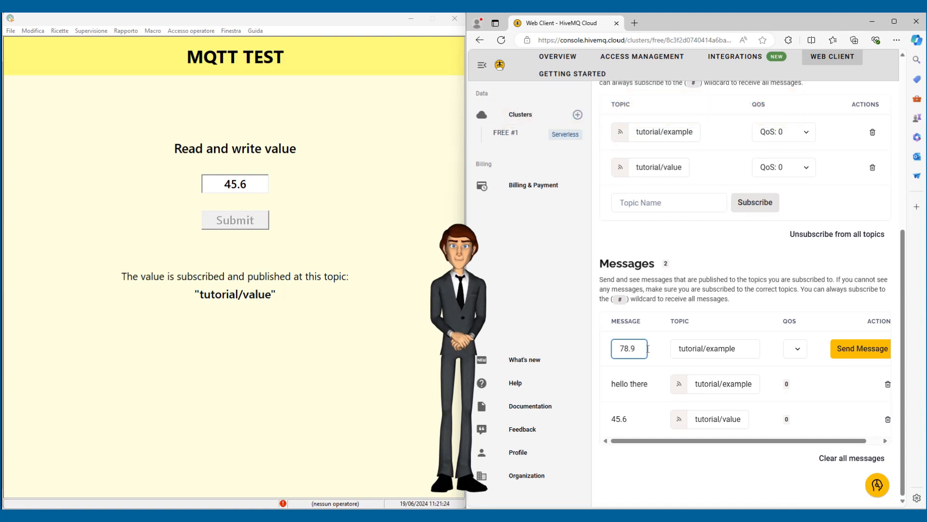
double_click(722, 349)
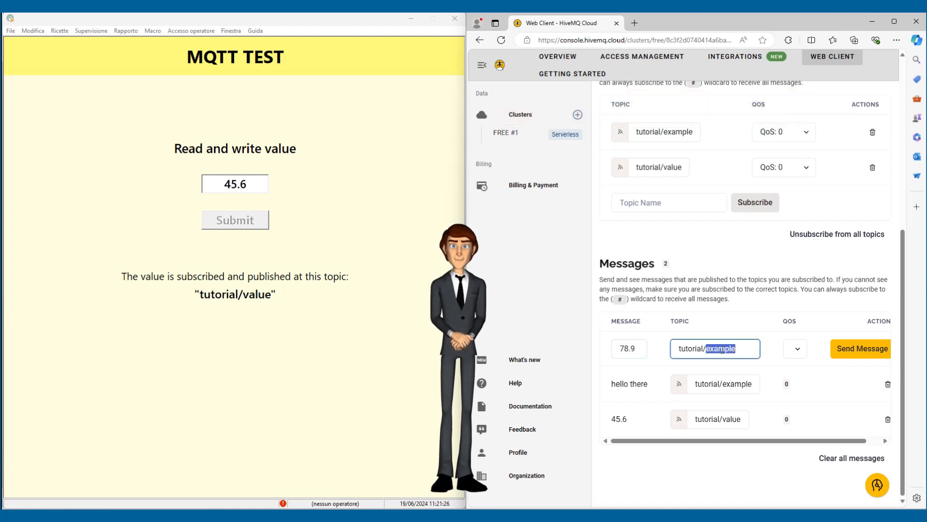
type("valu")
left_click(845, 351)
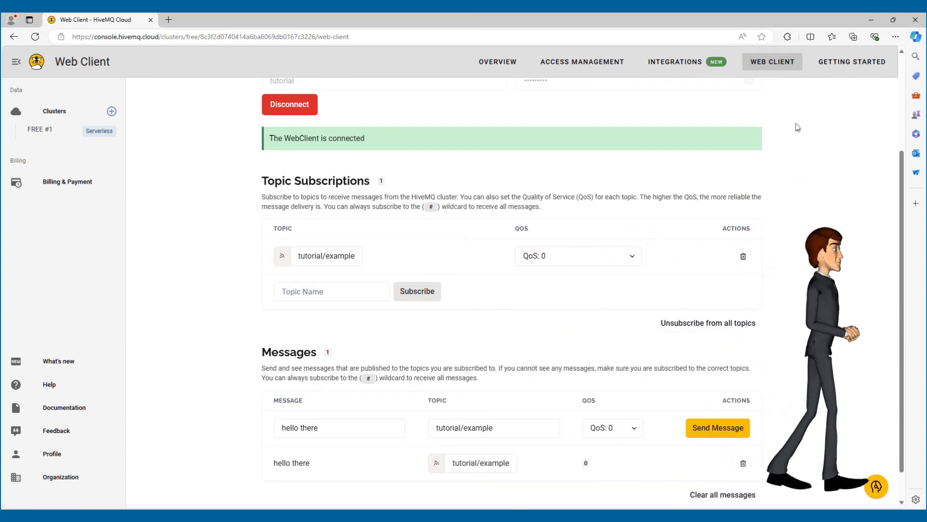
Open the cluster's Getting Started page to view its connection information and guides
left_click(824, 71)
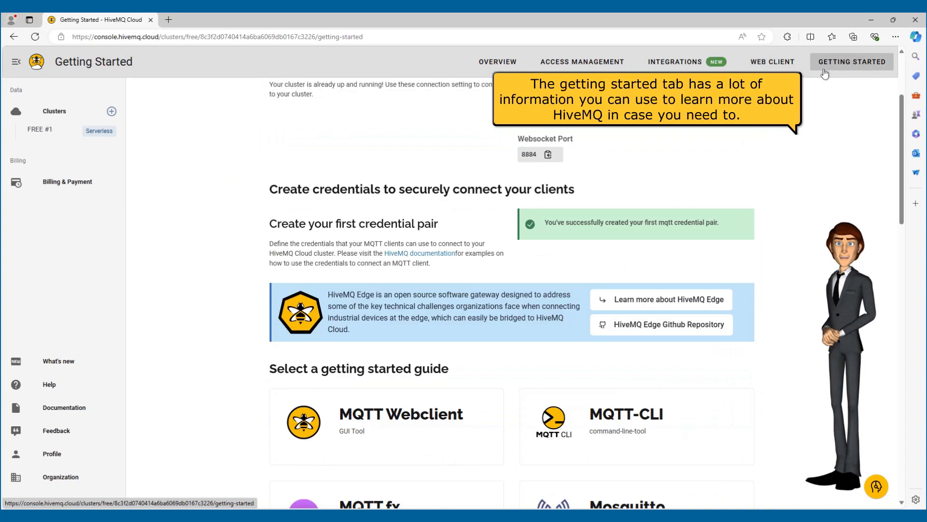